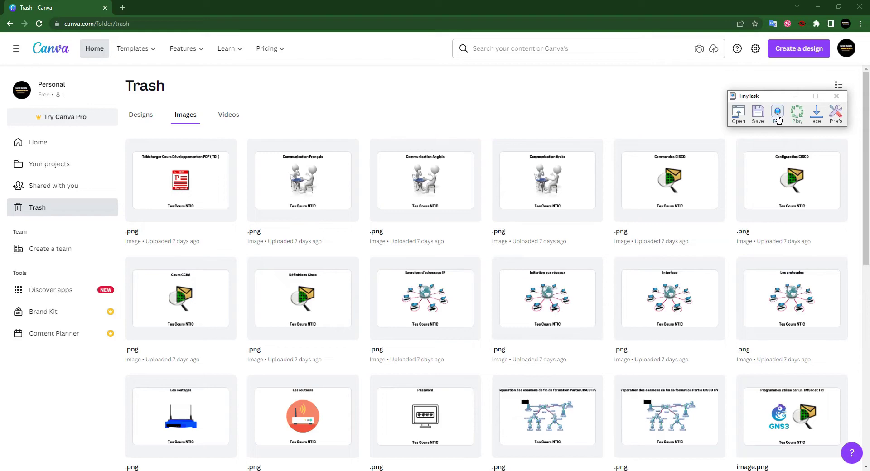
Permanently delete the first trashed image, "Télécharger Cours Développement en PDF ( TDI )", while recording it as a TinyTask macro.
left_click(225, 149)
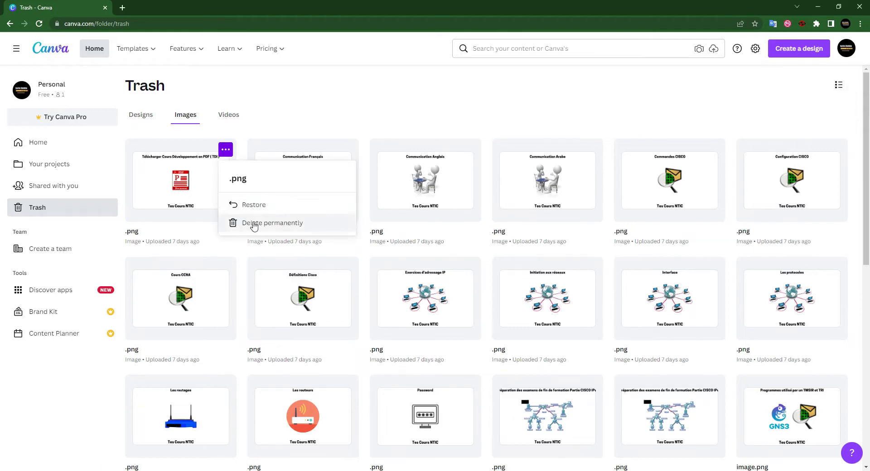
left_click(260, 221)
left_click(510, 280)
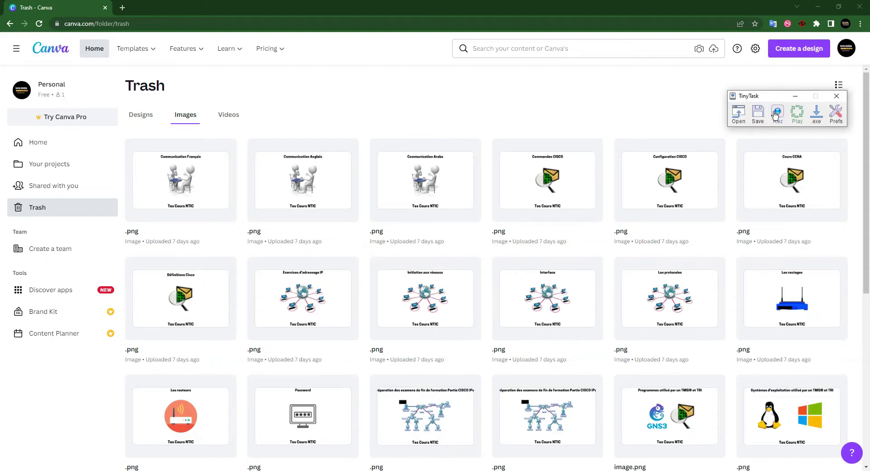
Set the TinyTask playback loops to 30 and start playing the recorded deletion macro.
right_click(799, 116)
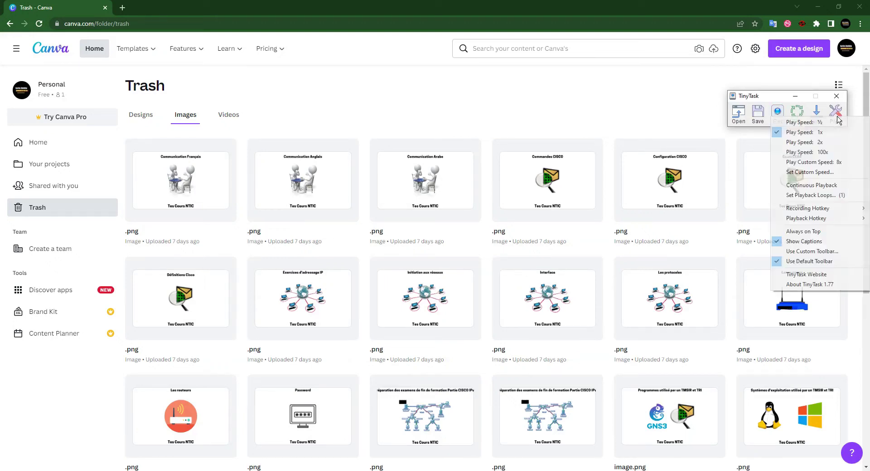
left_click(821, 195)
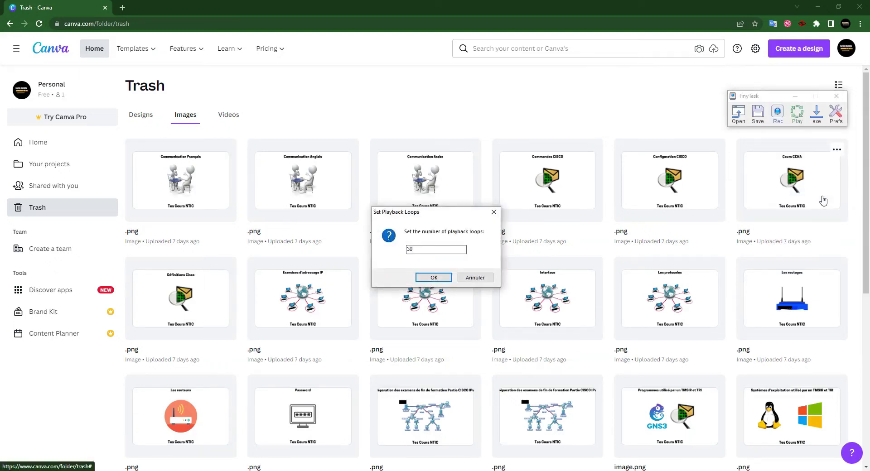
key("Return")
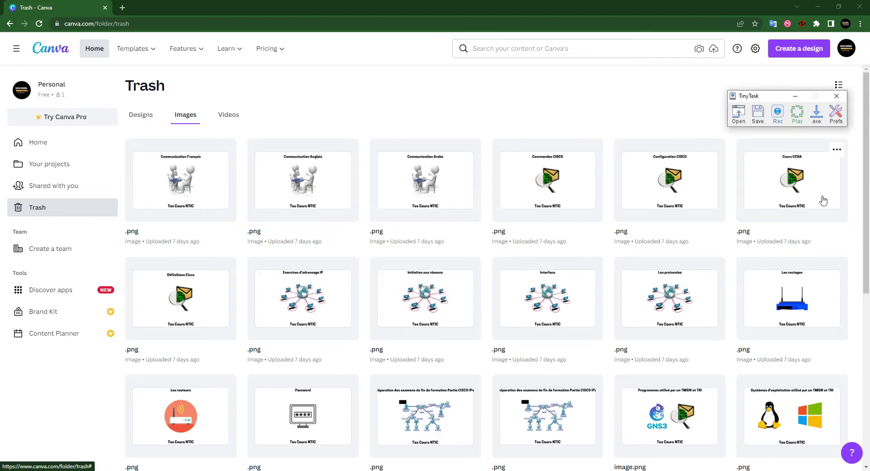
left_click(797, 112)
Permanently delete the trashed images "Communication Français", "Communication Anglais" and "Communication Arabe", one after another.
left_click(225, 149)
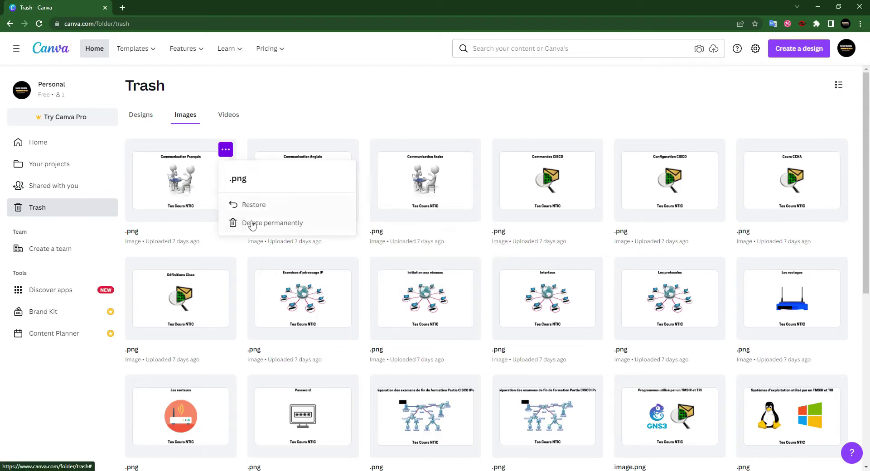
left_click(251, 223)
left_click(510, 279)
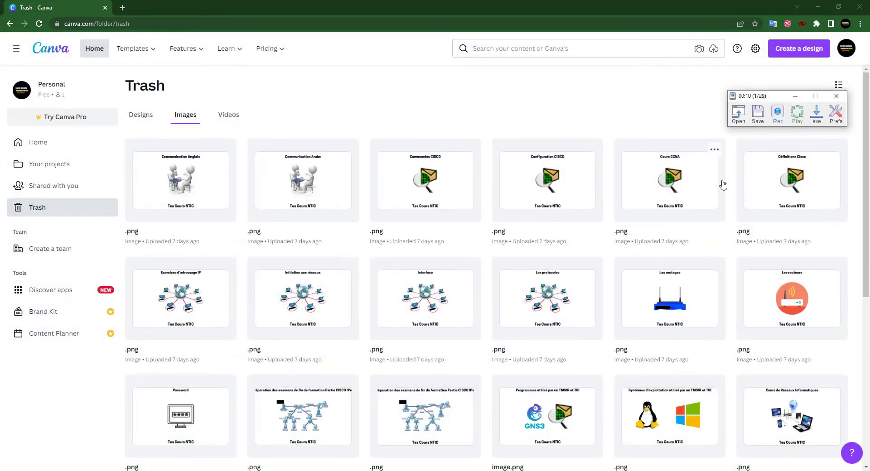
left_click(225, 149)
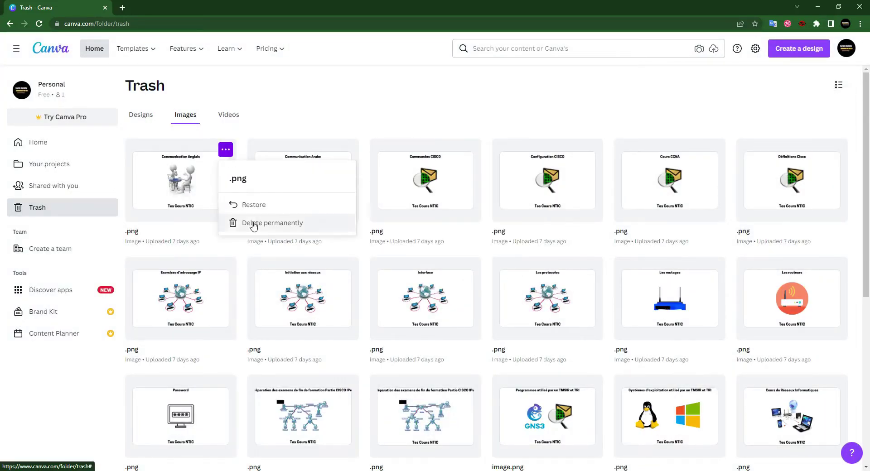
left_click(252, 223)
left_click(509, 281)
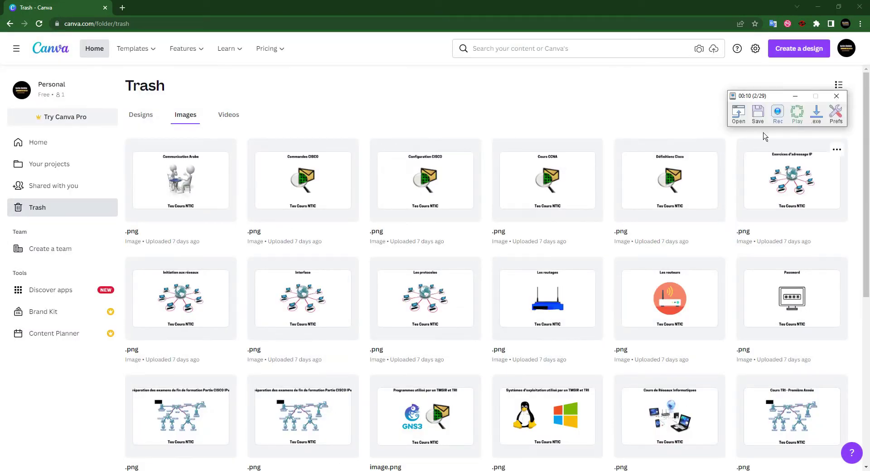
left_click(225, 149)
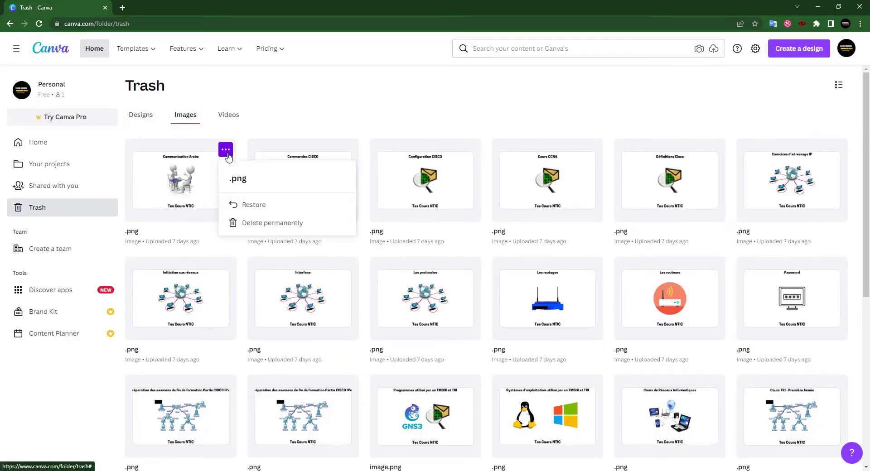
left_click(252, 225)
left_click(510, 280)
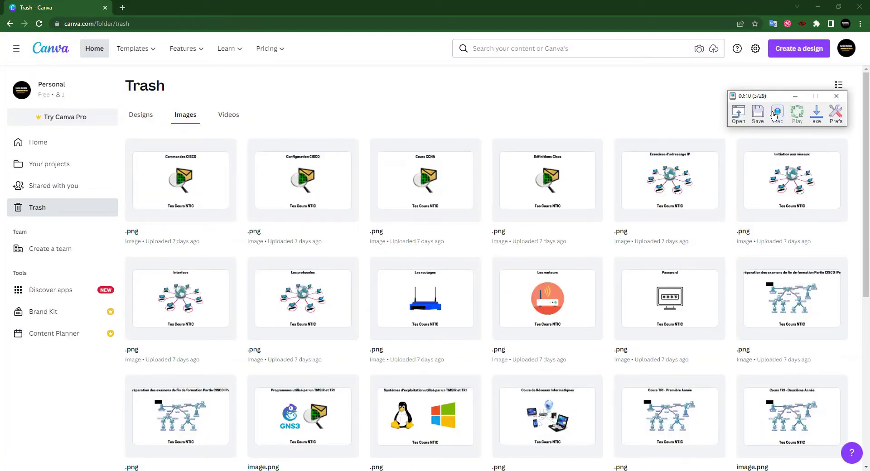
Permanently delete the trashed images "Commandes CISCO", "Configuration CISCO", "Cours CCNA" and "Définitions Cisco", one after another.
left_click(226, 150)
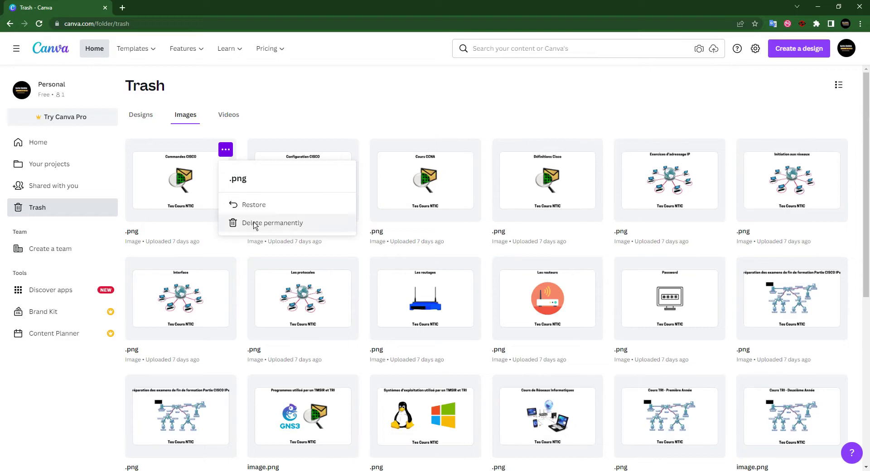
left_click(252, 224)
left_click(510, 278)
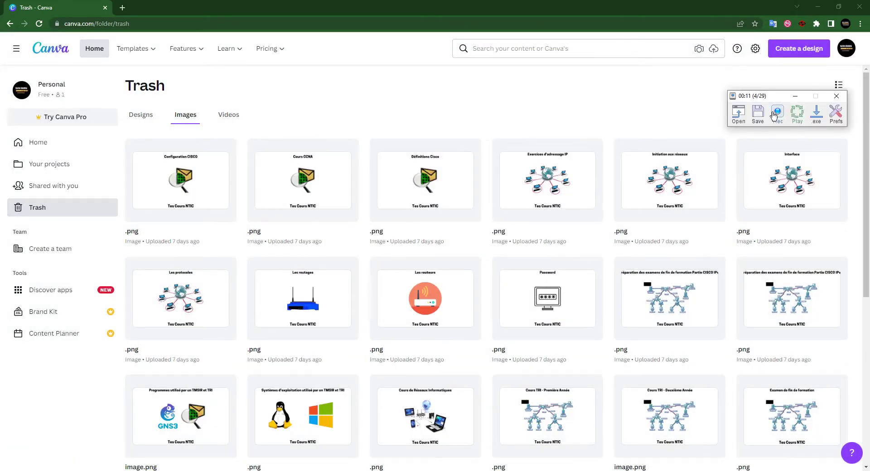
left_click(225, 149)
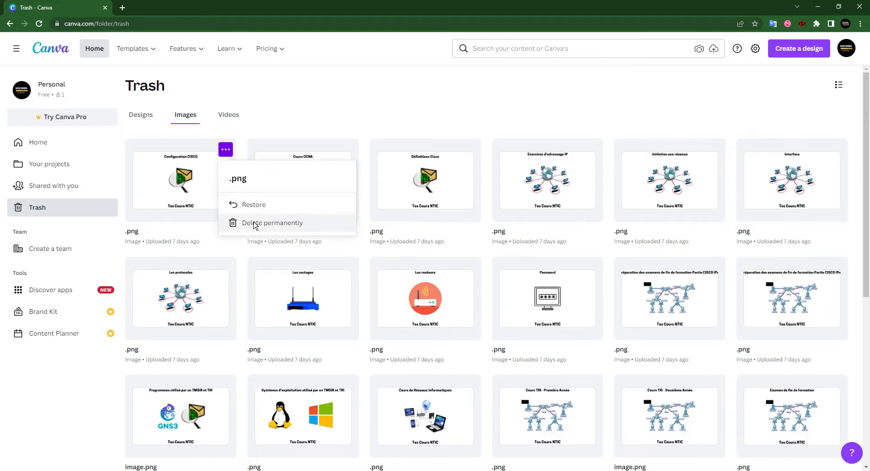
left_click(236, 223)
left_click(510, 280)
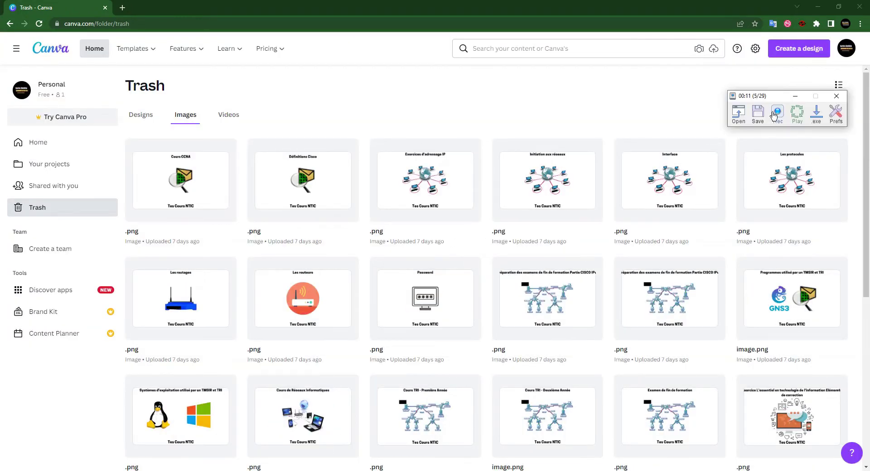
left_click(225, 149)
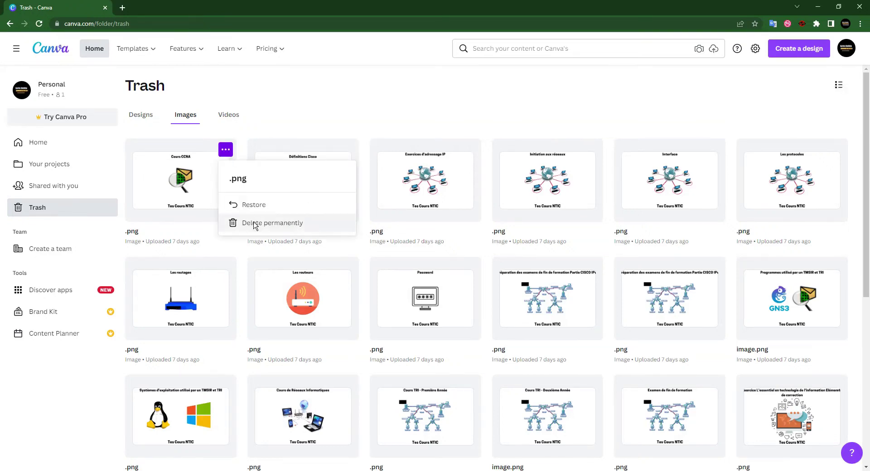
left_click(236, 223)
left_click(510, 279)
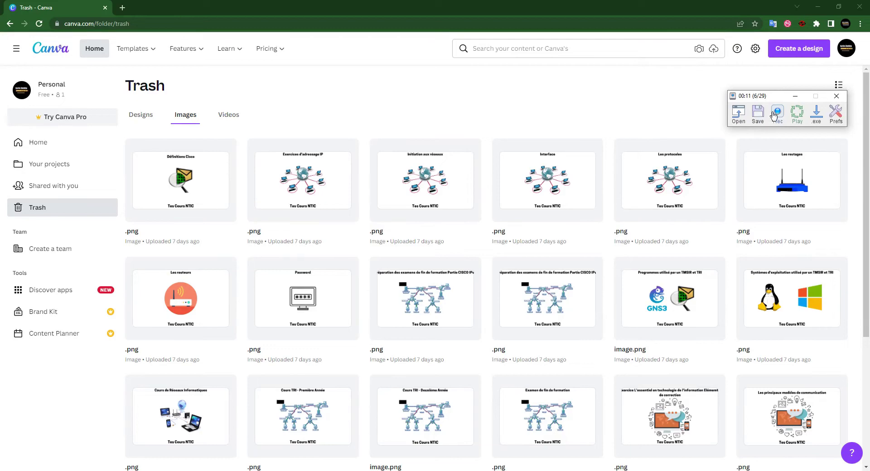
left_click(225, 148)
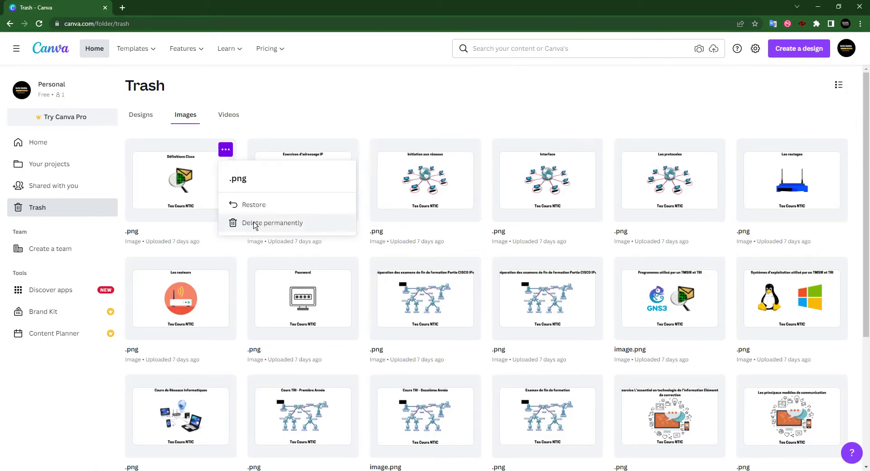
left_click(251, 223)
left_click(511, 279)
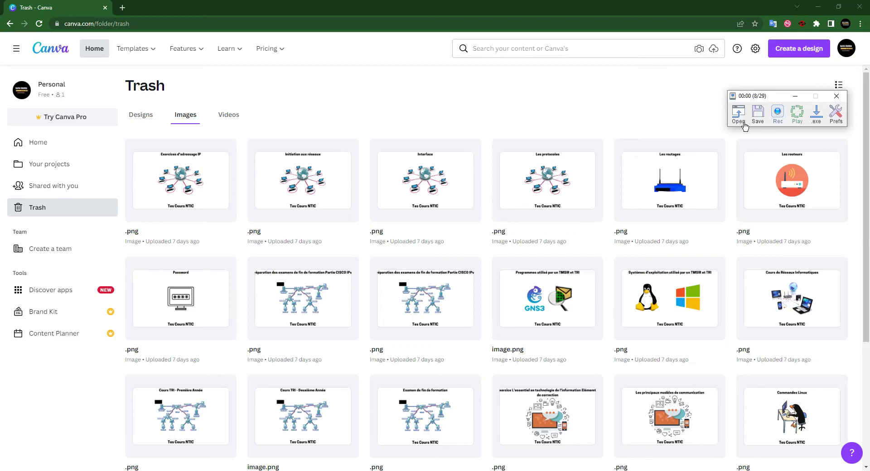
Permanently delete the trashed images "Exercices d'adressage IP", "Initiation aux réseaux", "Interface" and "Les protocoles", one after another.
left_click(225, 149)
left_click(251, 222)
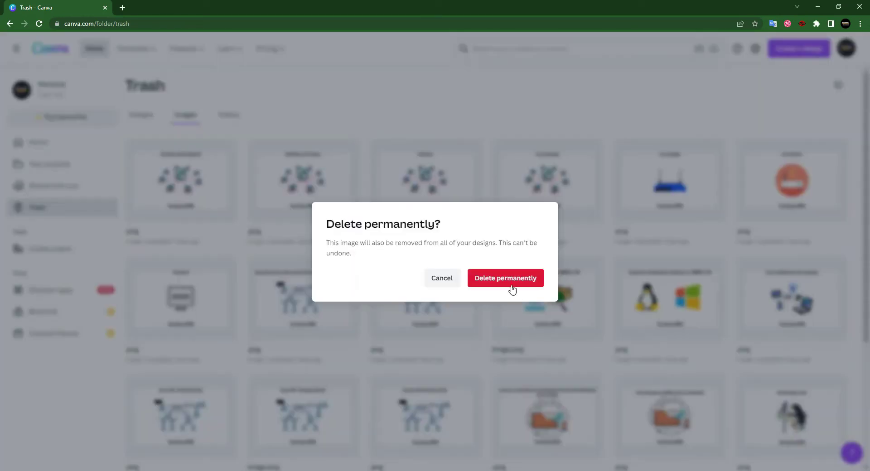
left_click(512, 290)
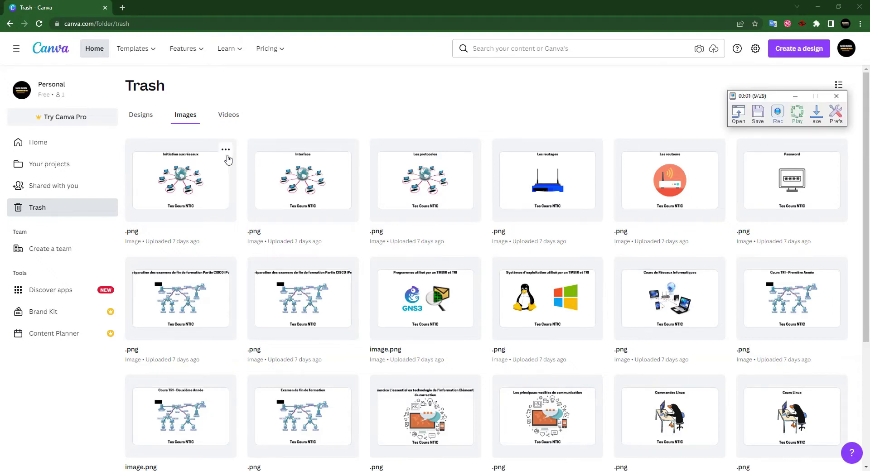
left_click(225, 149)
left_click(252, 222)
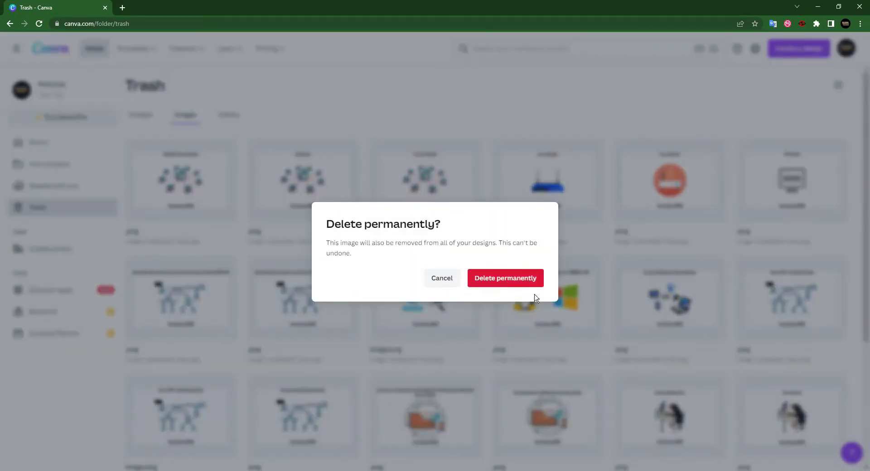
left_click(510, 283)
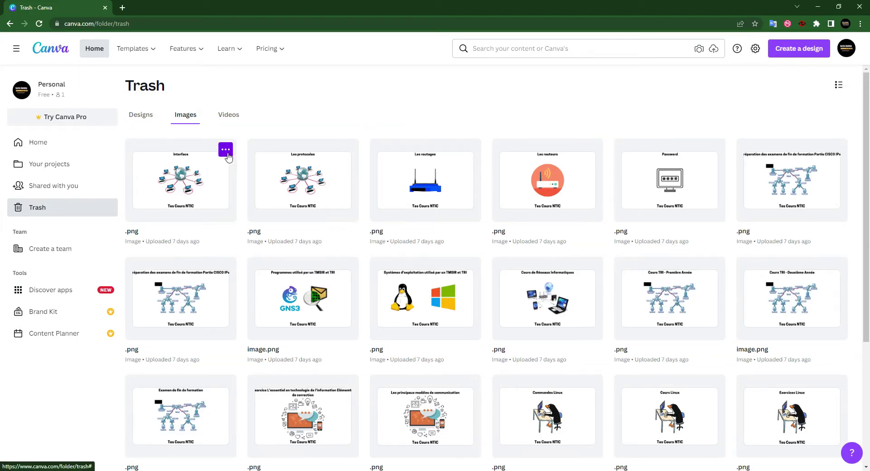
left_click(225, 149)
left_click(251, 223)
left_click(511, 279)
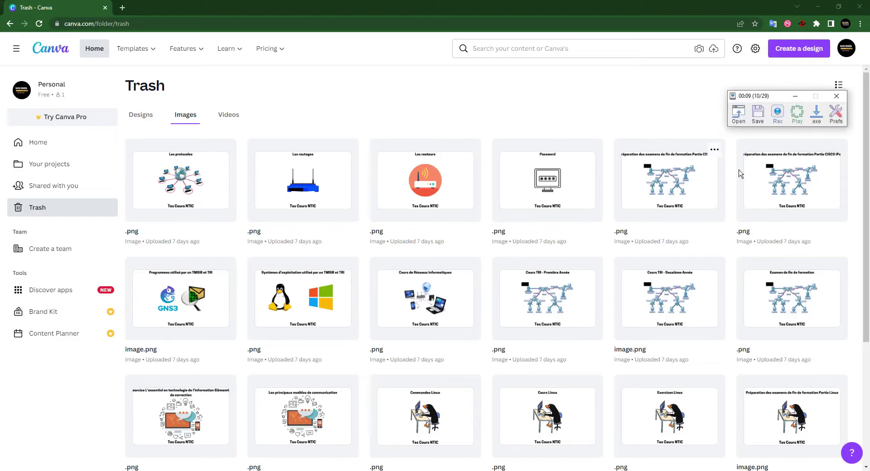
left_click(225, 149)
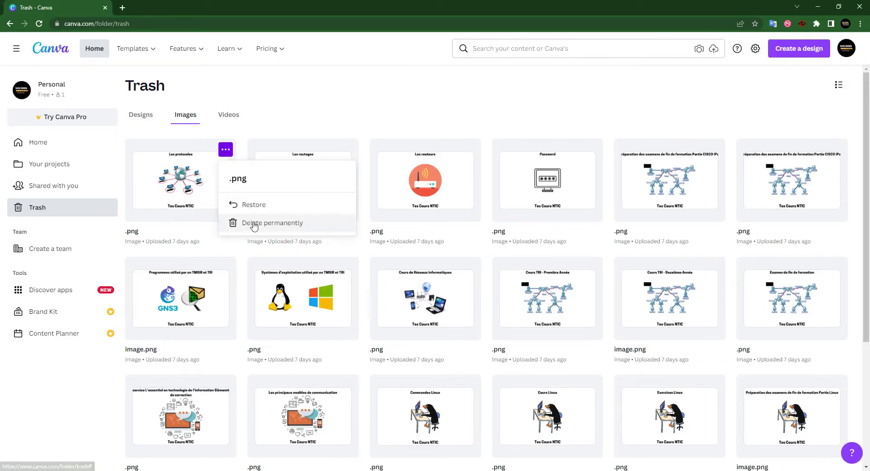
left_click(251, 223)
left_click(511, 279)
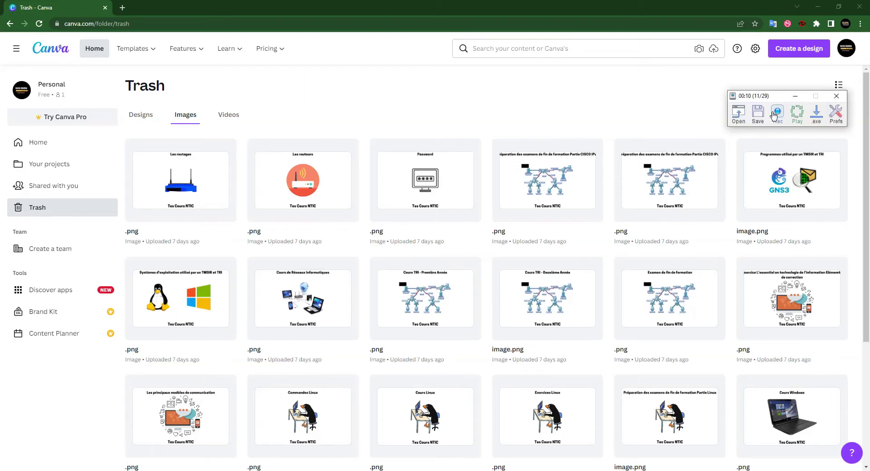
Permanently delete the trashed images "Les routages", "Les routeurs" and "Password", one after another.
left_click(226, 148)
left_click(253, 223)
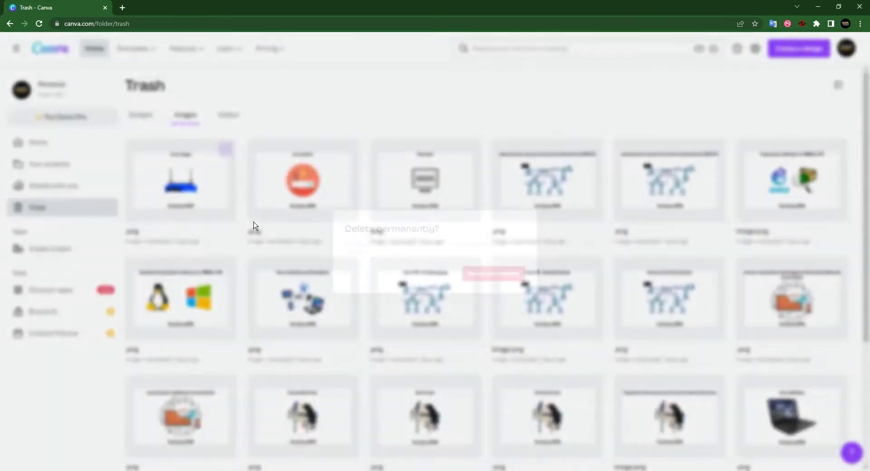
left_click(511, 280)
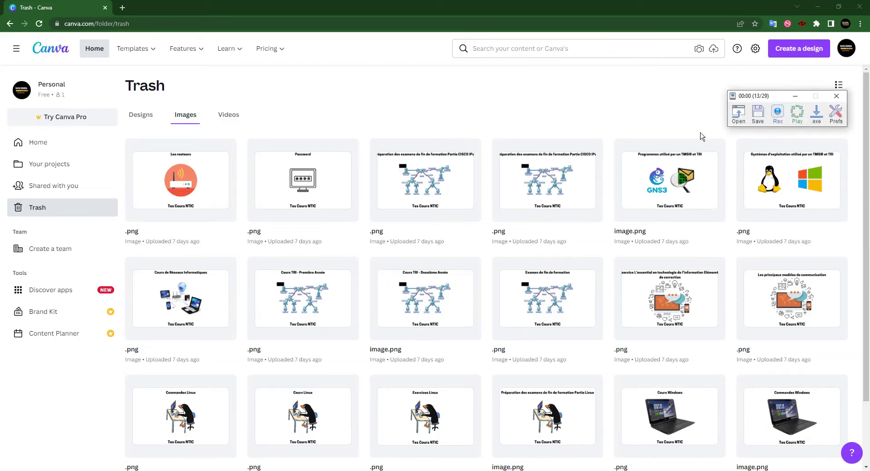
left_click(226, 148)
left_click(252, 227)
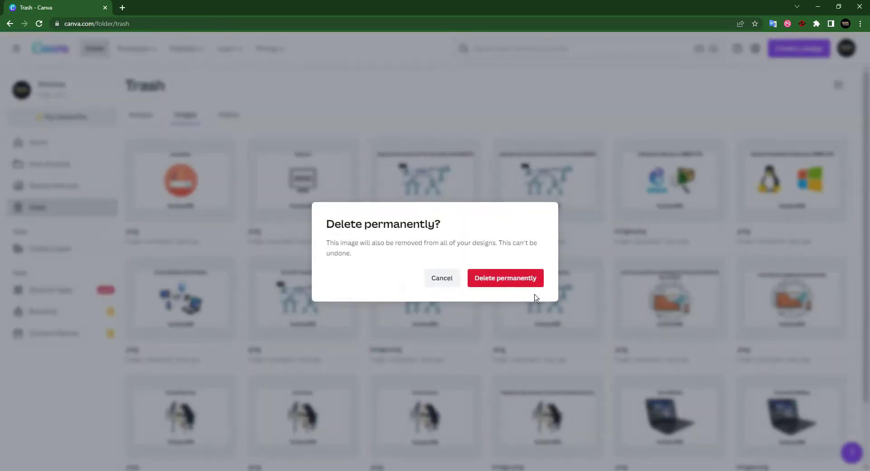
left_click(510, 278)
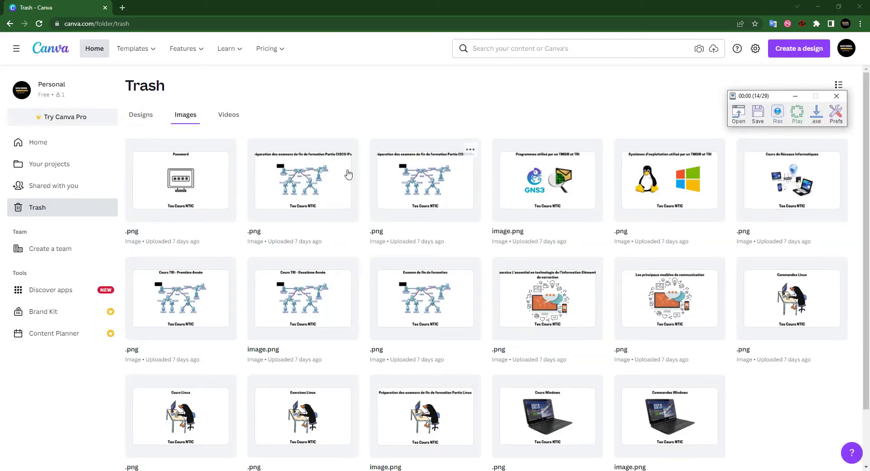
left_click(226, 148)
left_click(252, 223)
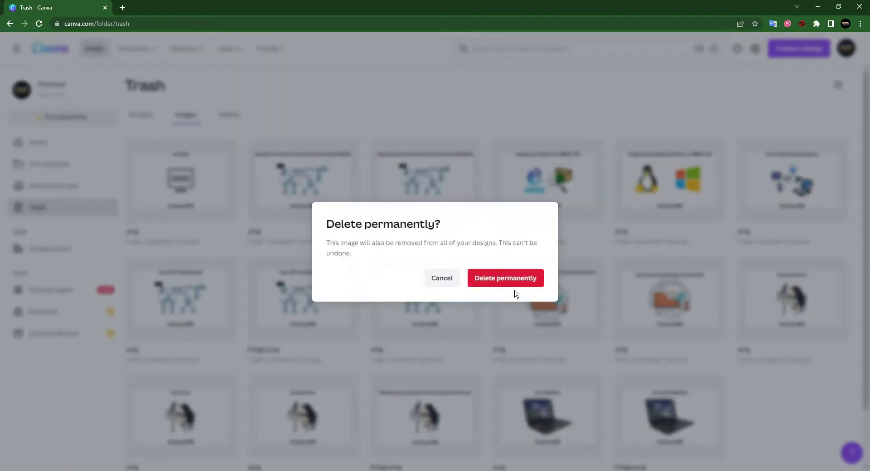
left_click(510, 279)
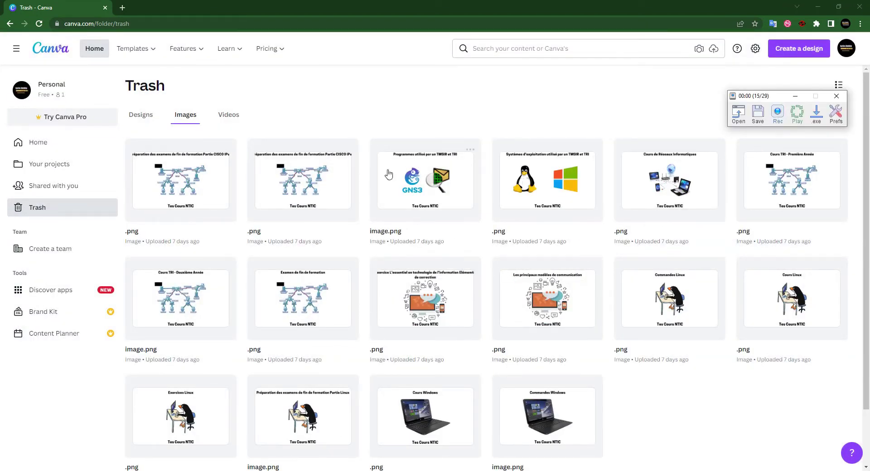
Permanently delete the two trashed images titled "Préparation des examens de fin de formation Partie CISCO", one after another.
left_click(226, 148)
left_click(252, 224)
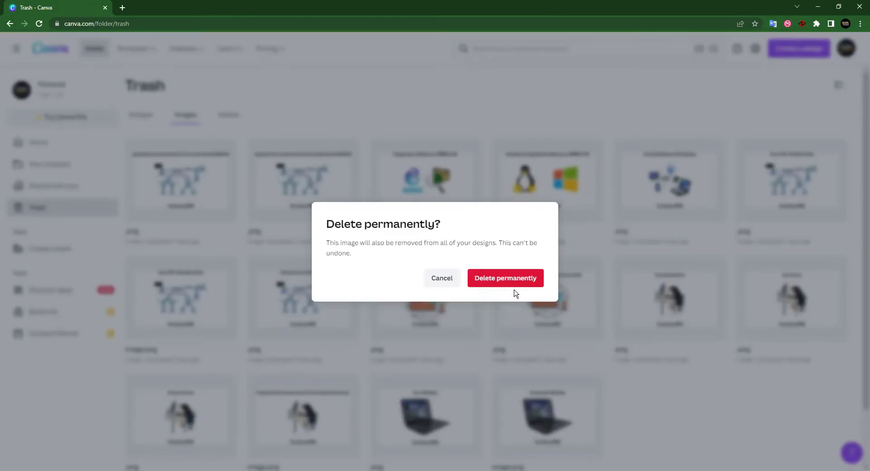
left_click(510, 276)
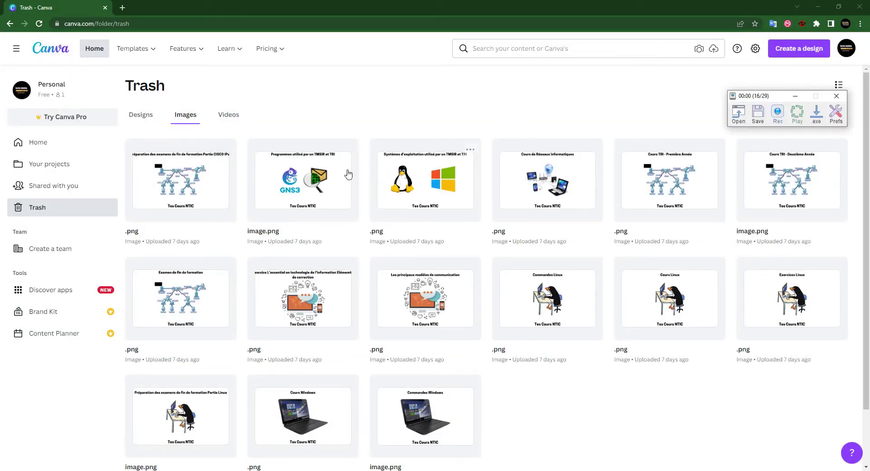
left_click(226, 147)
left_click(252, 224)
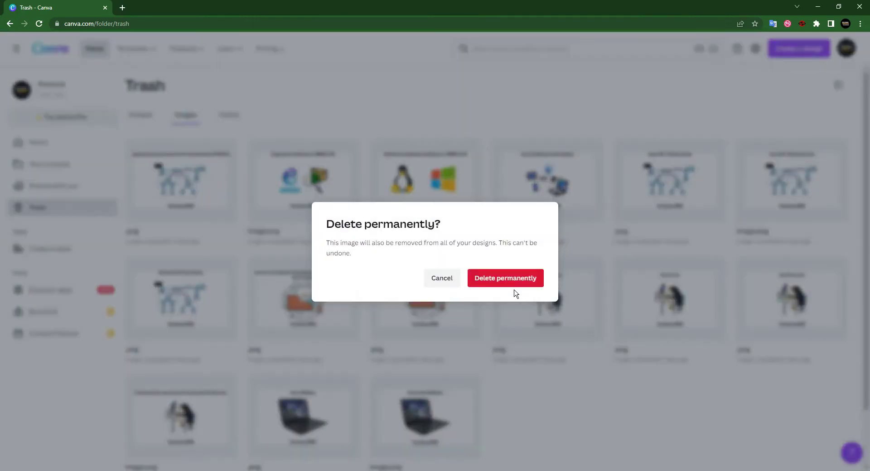
left_click(510, 277)
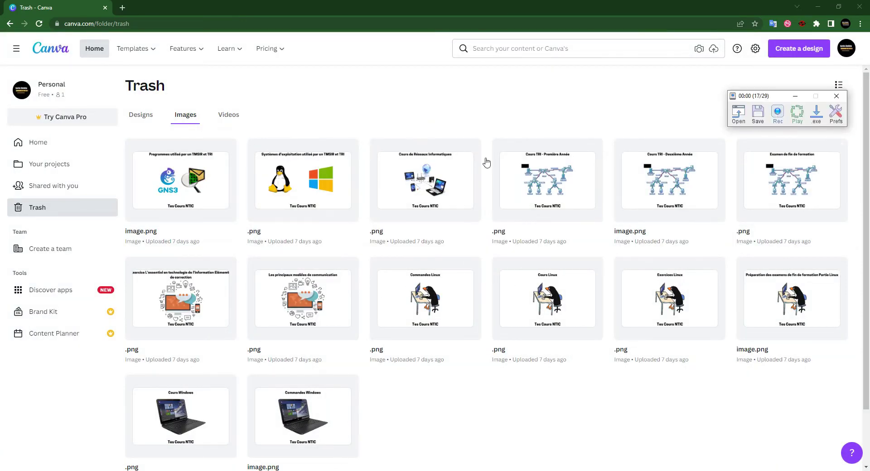
Permanently delete the trashed images "Programmes utilisé par un TMSIR et TRI" and "Systèmes d'exploitation utilisé par un TMSIR et TRI".
left_click(226, 148)
left_click(253, 225)
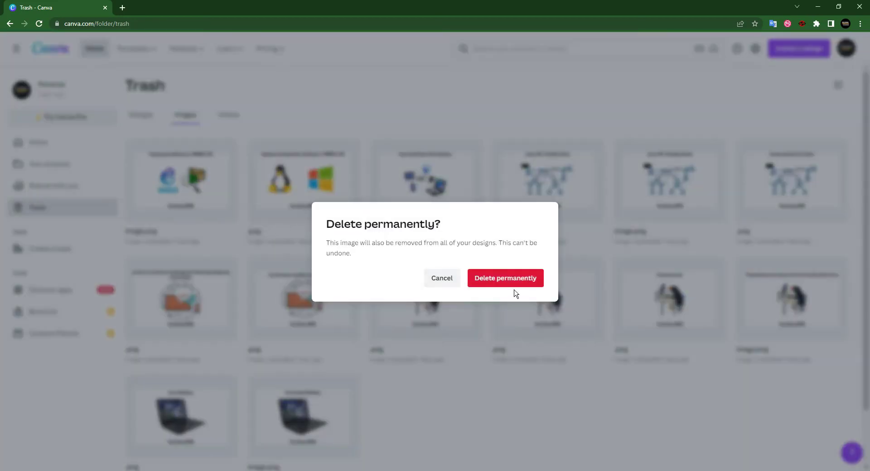
left_click(510, 279)
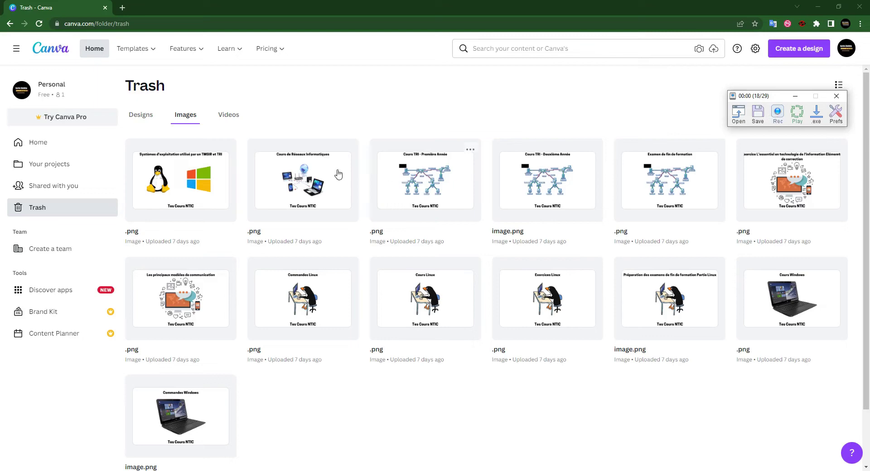
left_click(227, 147)
left_click(252, 225)
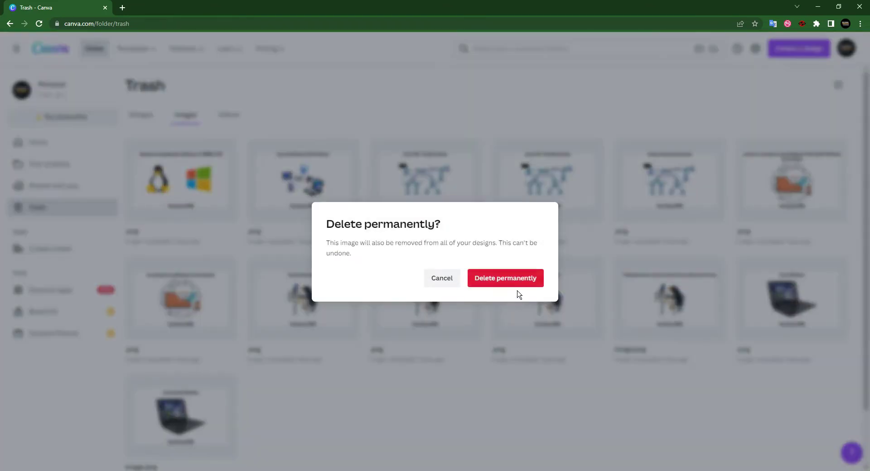
left_click(508, 280)
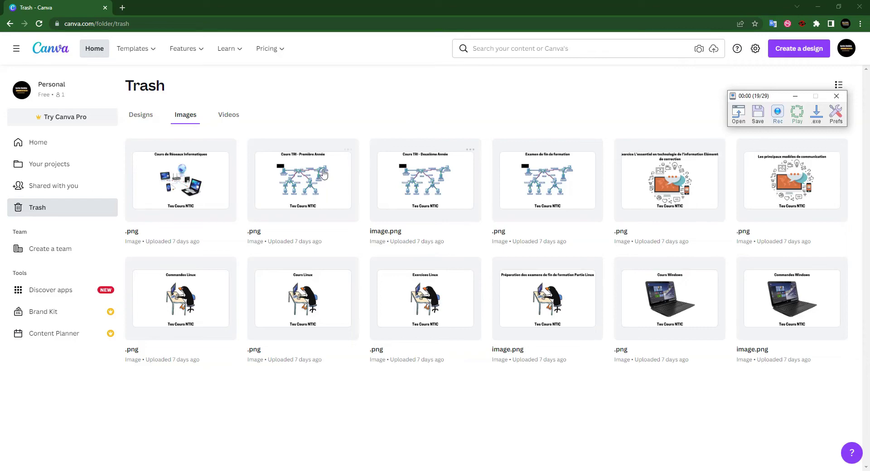
Permanently delete the trashed images "Cours de Réseaux Informatiques", "Cours TRI - Première Année" and "Cours TRI - Deuxième Année", one after another.
left_click(227, 147)
left_click(253, 224)
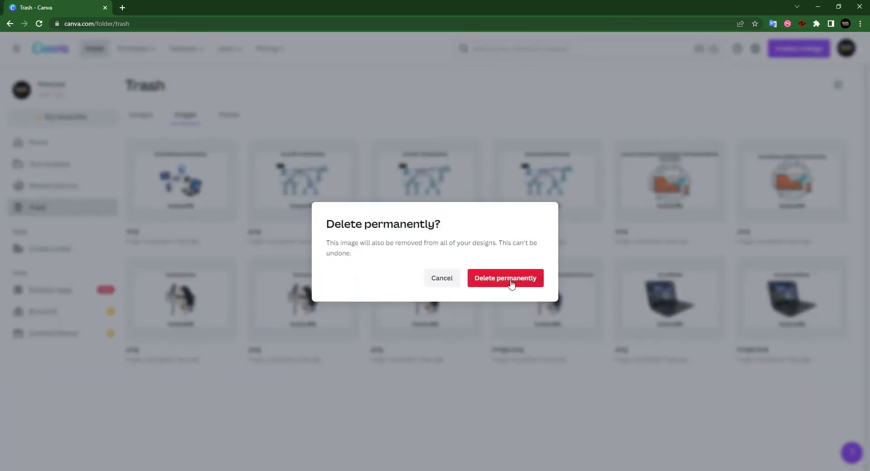
left_click(511, 280)
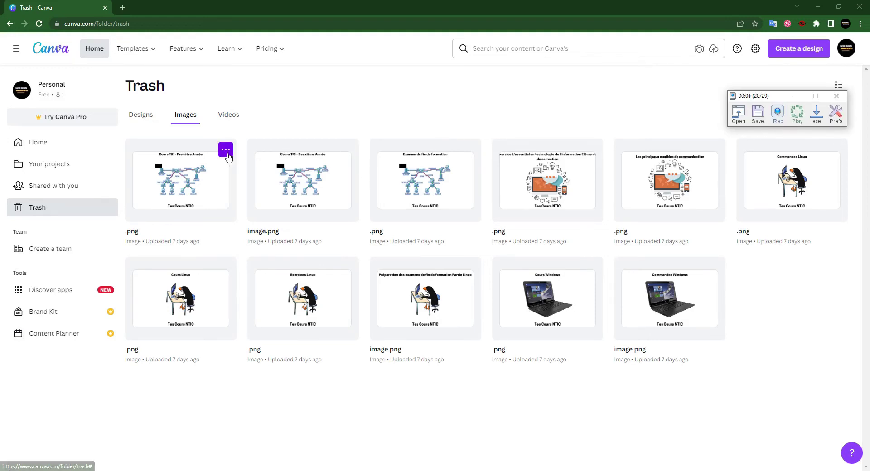
left_click(227, 148)
left_click(252, 224)
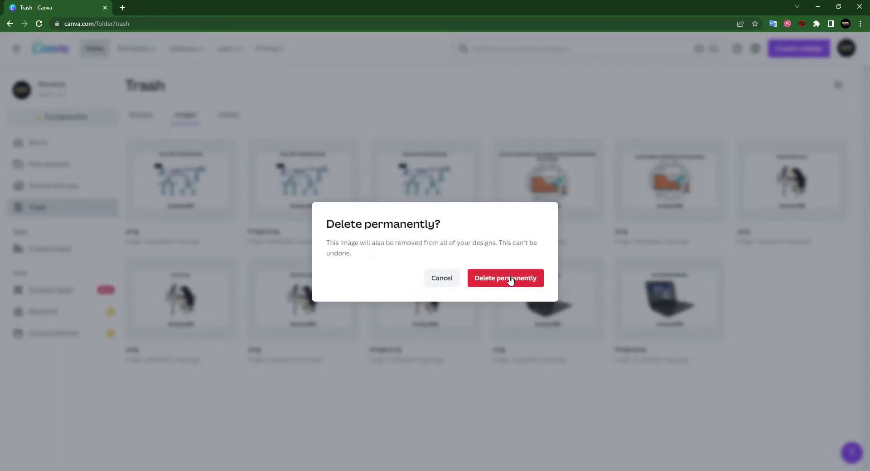
left_click(511, 281)
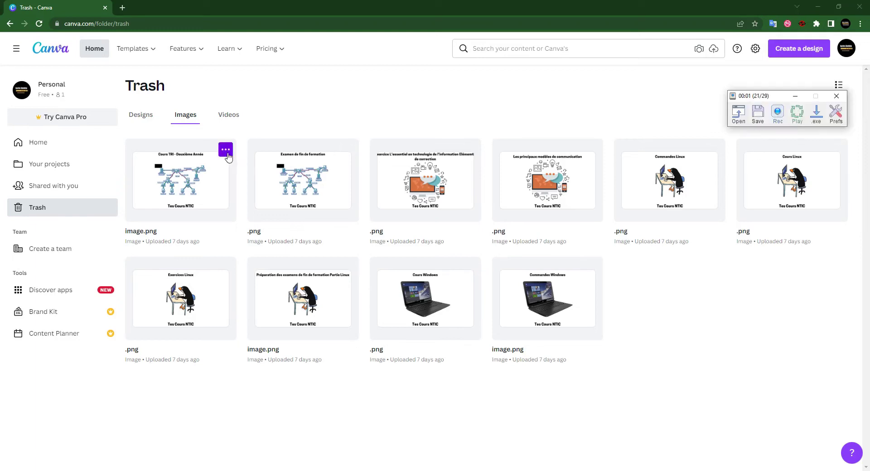
left_click(227, 148)
left_click(252, 224)
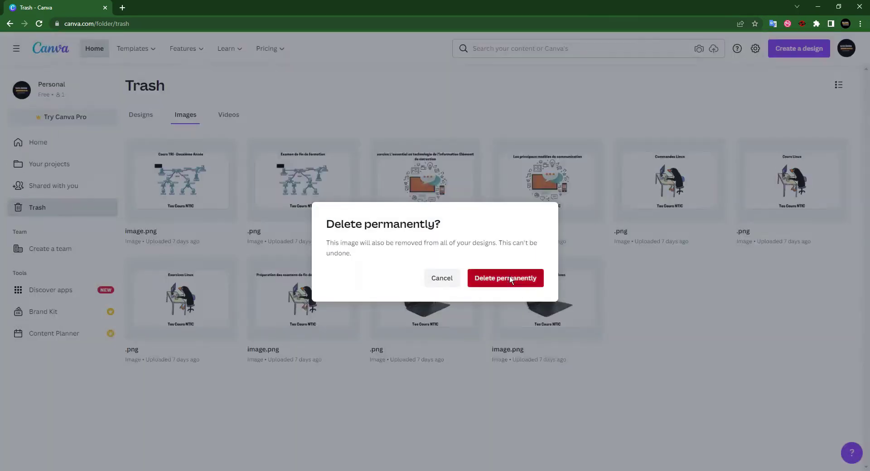
left_click(509, 276)
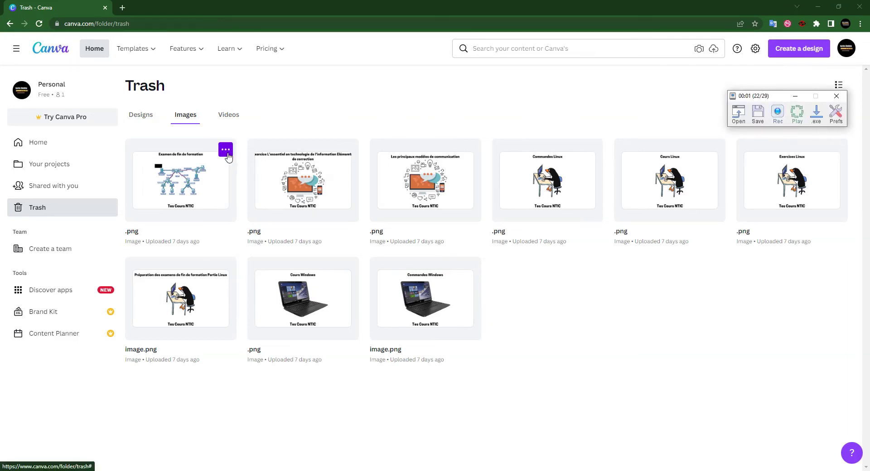
Permanently delete the trashed images "Examen de fin de formation", "L'essentiel en technologie de l'information" and "Les principaux modèles de communication".
left_click(227, 148)
left_click(252, 224)
left_click(509, 276)
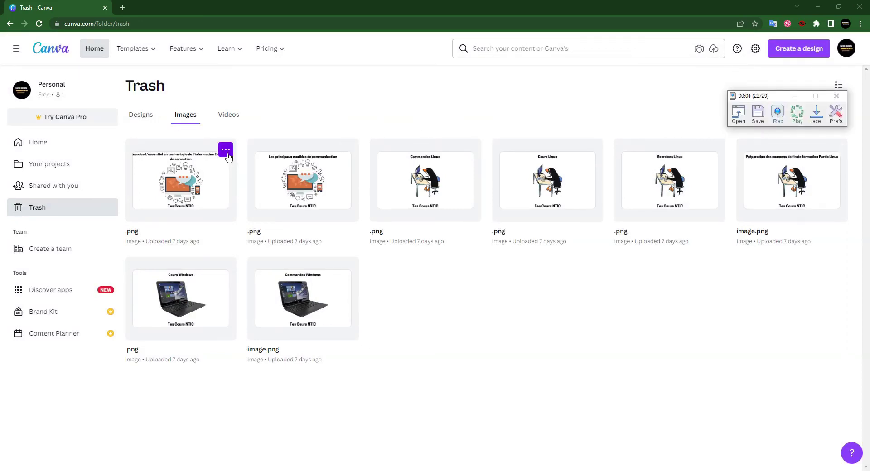
left_click(225, 149)
left_click(253, 224)
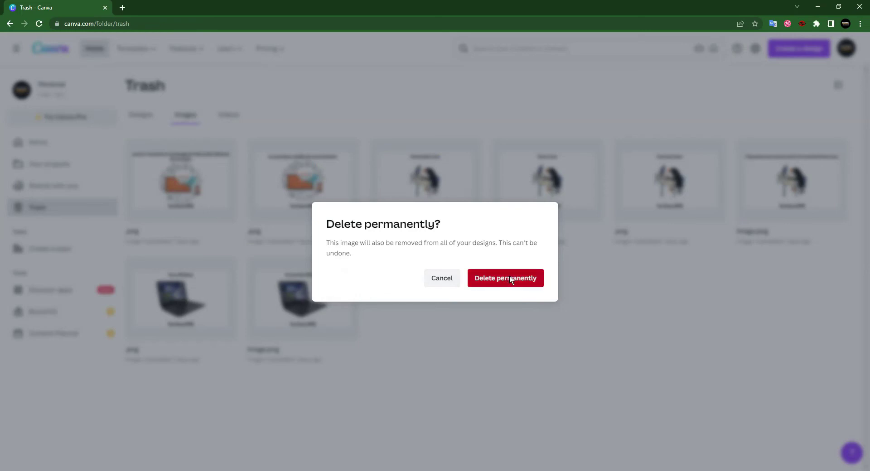
left_click(510, 276)
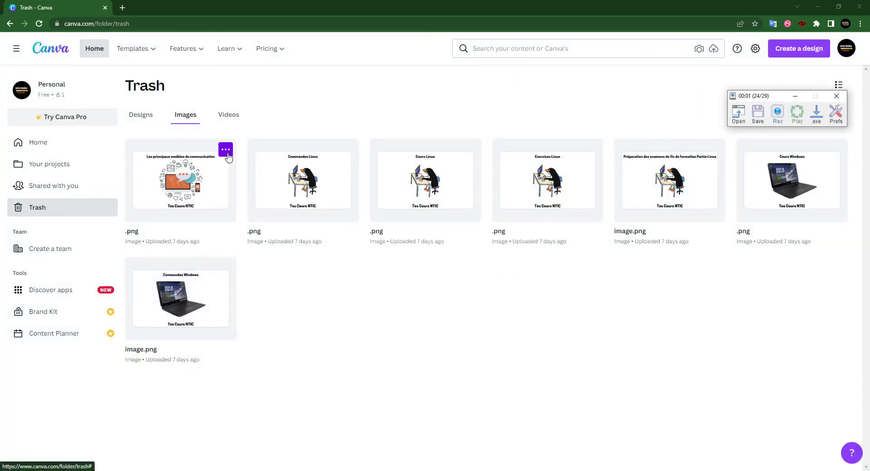
left_click(226, 149)
left_click(252, 227)
left_click(510, 277)
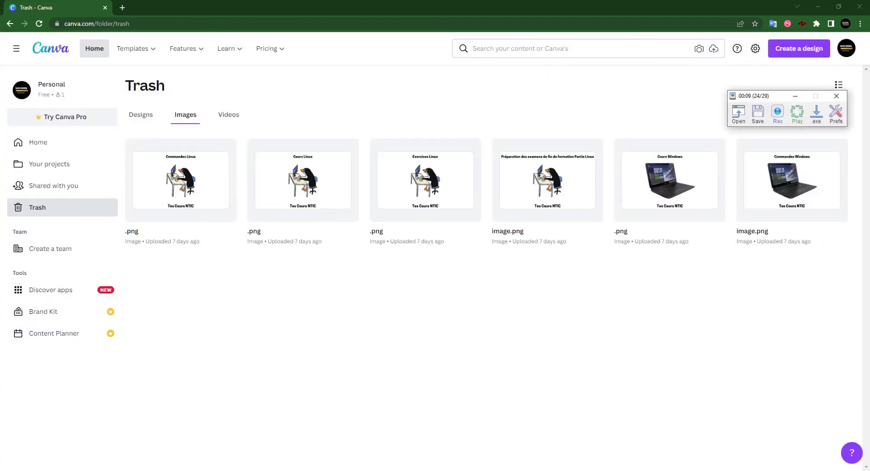
Permanently delete the trashed images "Commandes Linux", "Cours Linux" and "Exercices Linux", one after another.
left_click(226, 149)
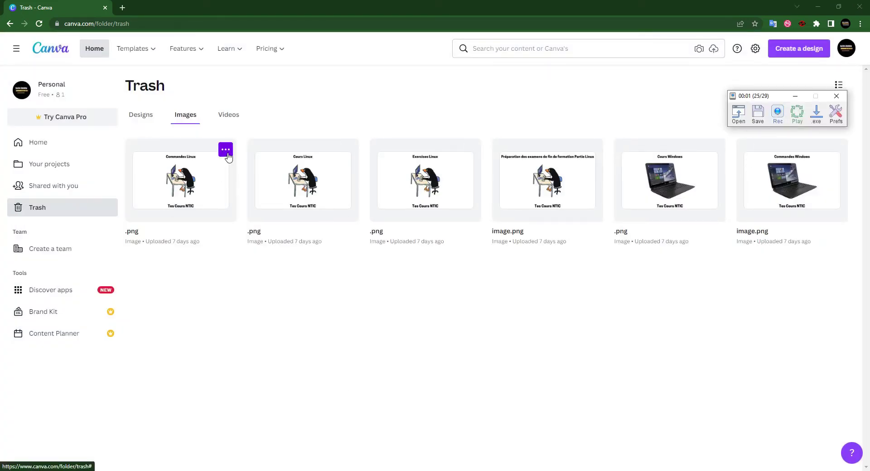
left_click(252, 225)
left_click(509, 277)
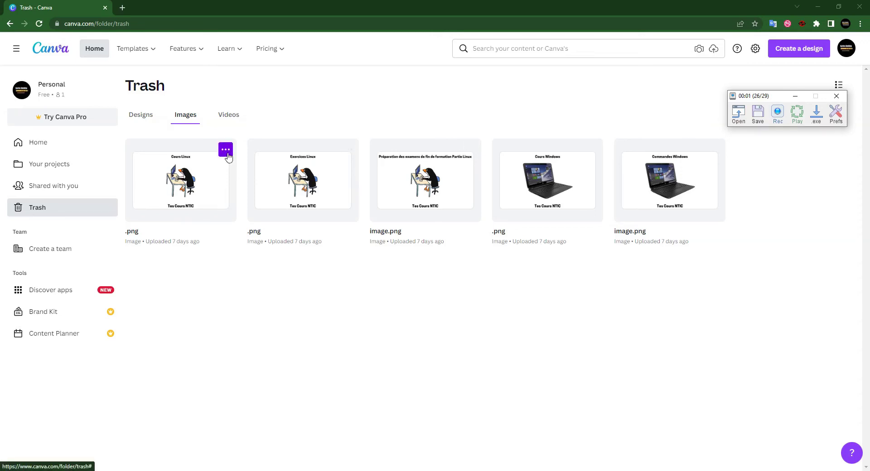
left_click(226, 149)
left_click(252, 225)
left_click(509, 276)
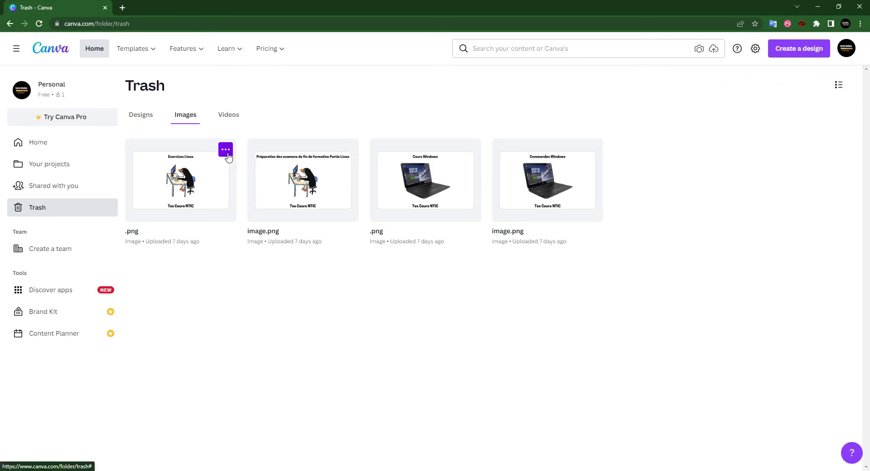
left_click(224, 149)
left_click(253, 224)
left_click(510, 279)
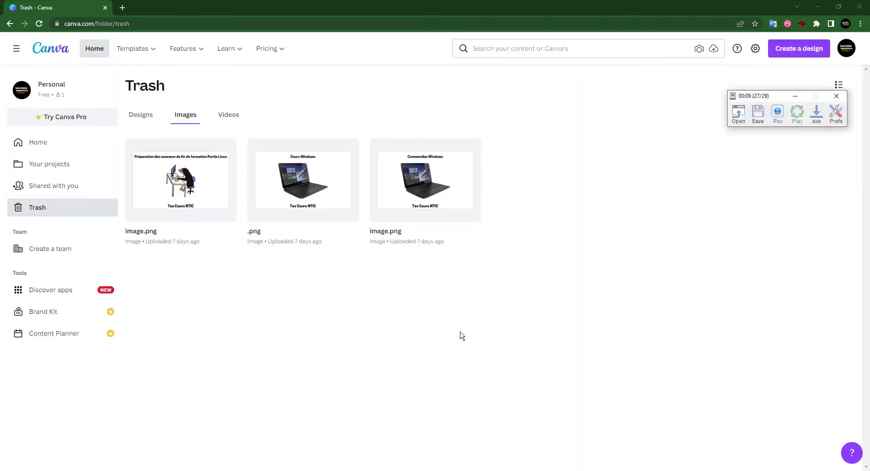
Permanently delete the trashed images "Préparation des examens de fin de formation Partie Linux" and "Cours Windows".
left_click(775, 116)
left_click(225, 148)
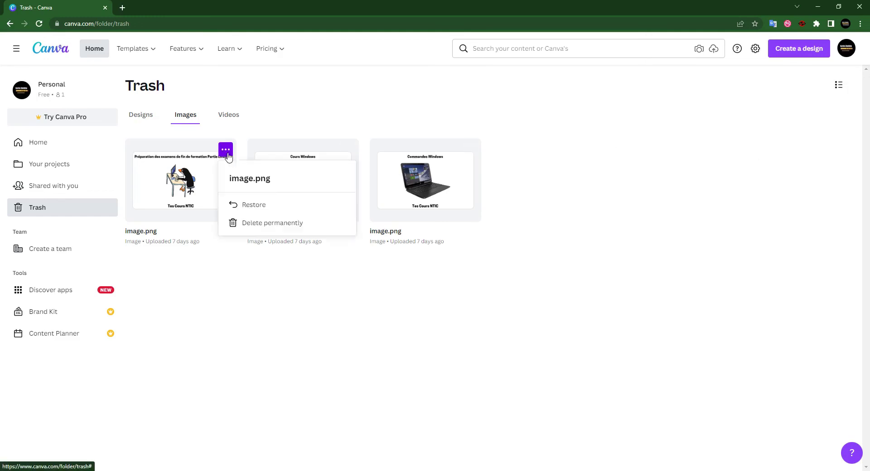
left_click(252, 224)
left_click(508, 278)
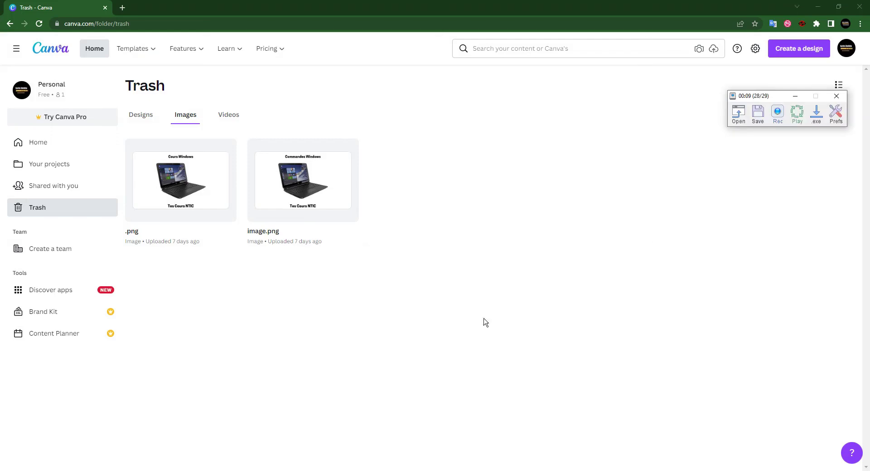
left_click(225, 149)
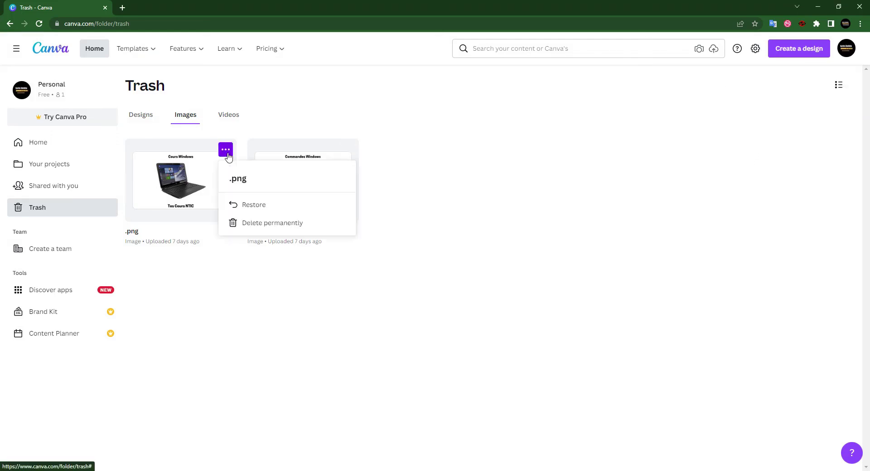
left_click(252, 223)
left_click(510, 279)
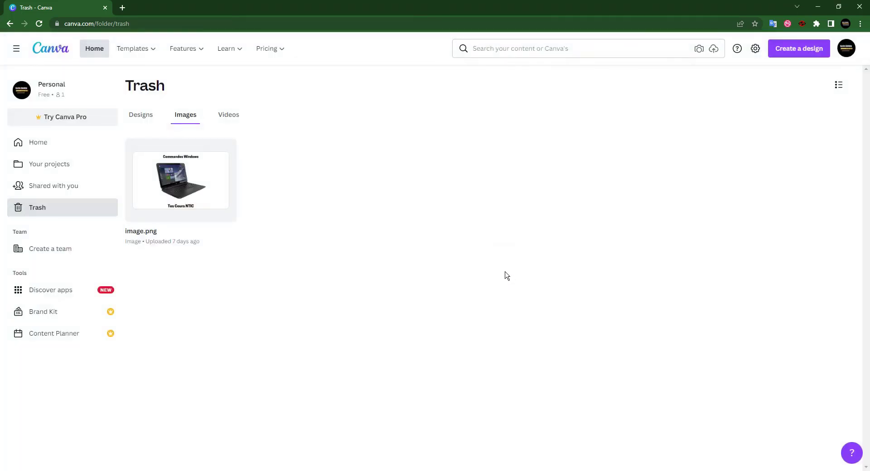